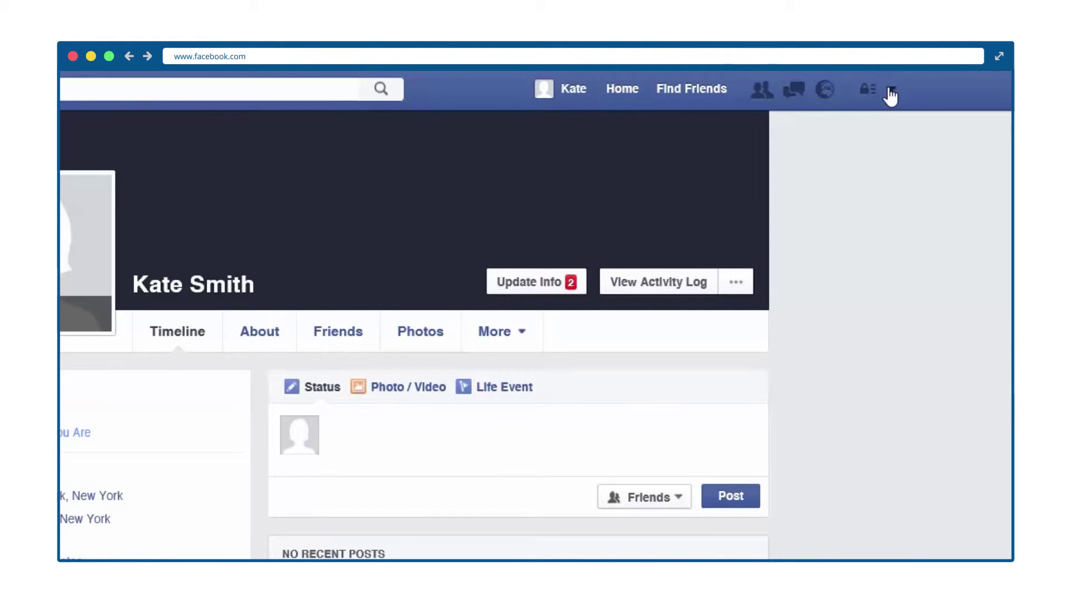
Step: Choose Create Ads from the account menu to reach the campaign objective list
left_click(800, 82)
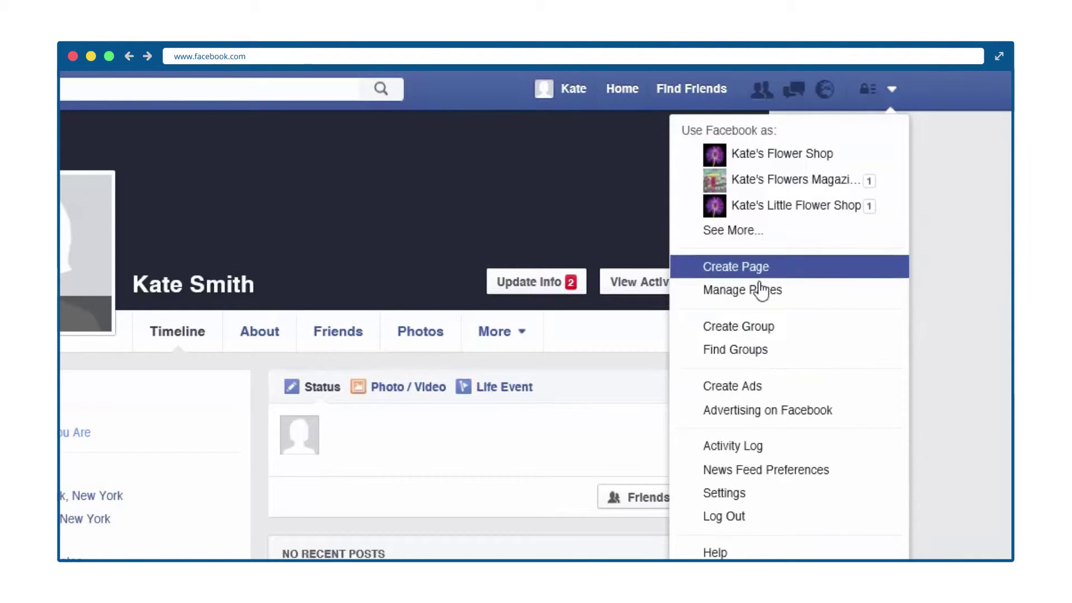
left_click(758, 390)
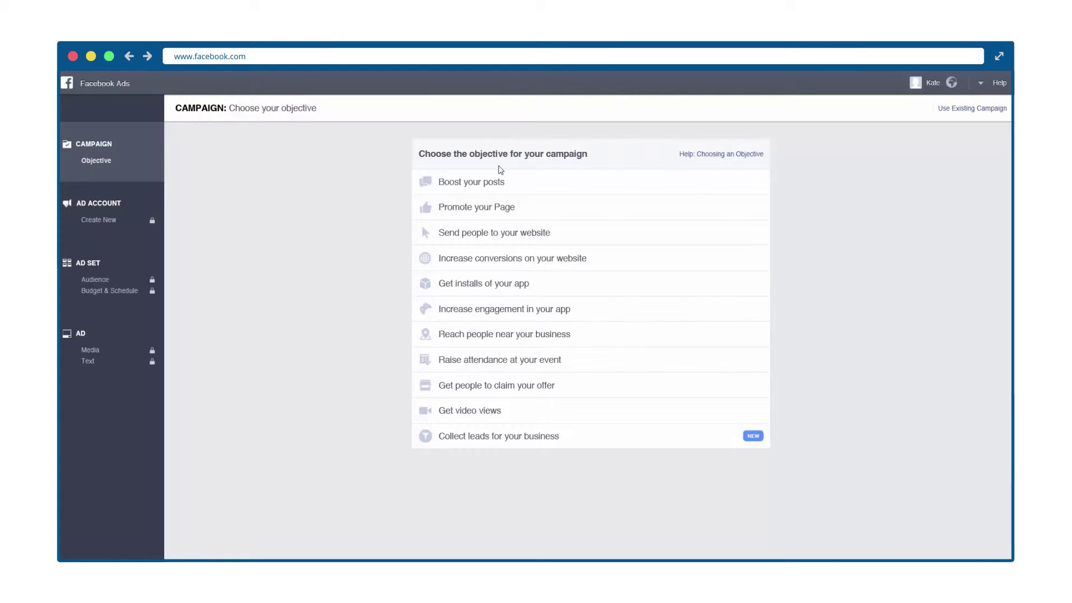
mouse_move(489, 182)
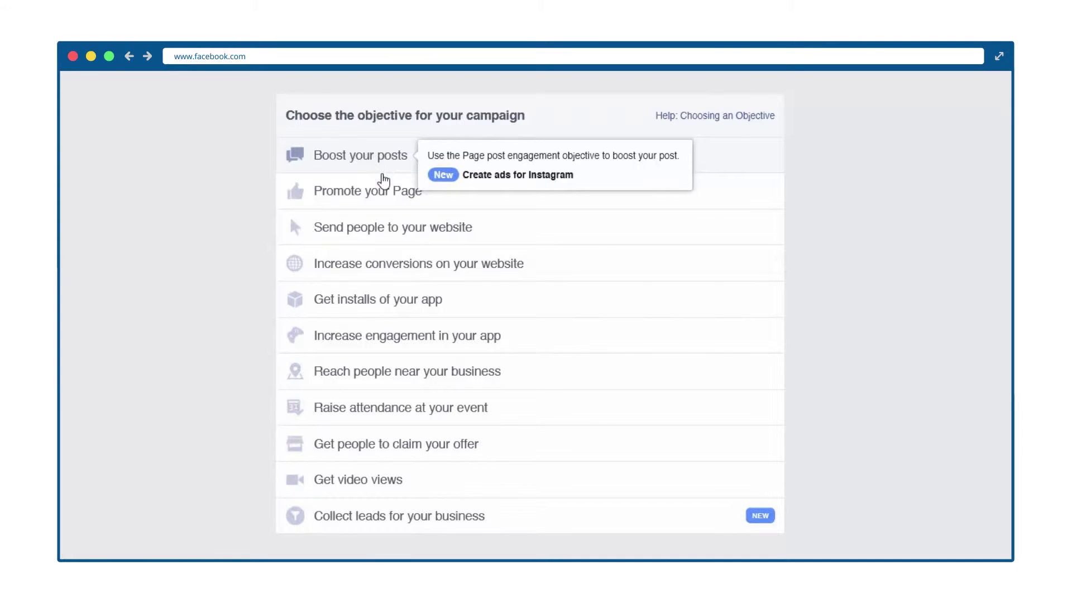
mouse_move(384, 193)
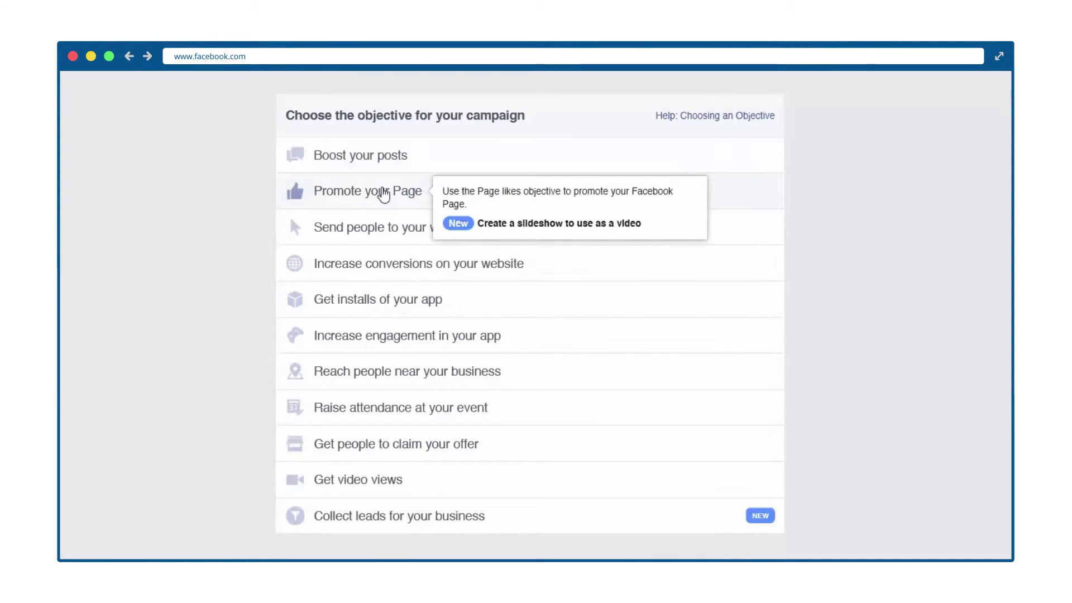
mouse_move(388, 234)
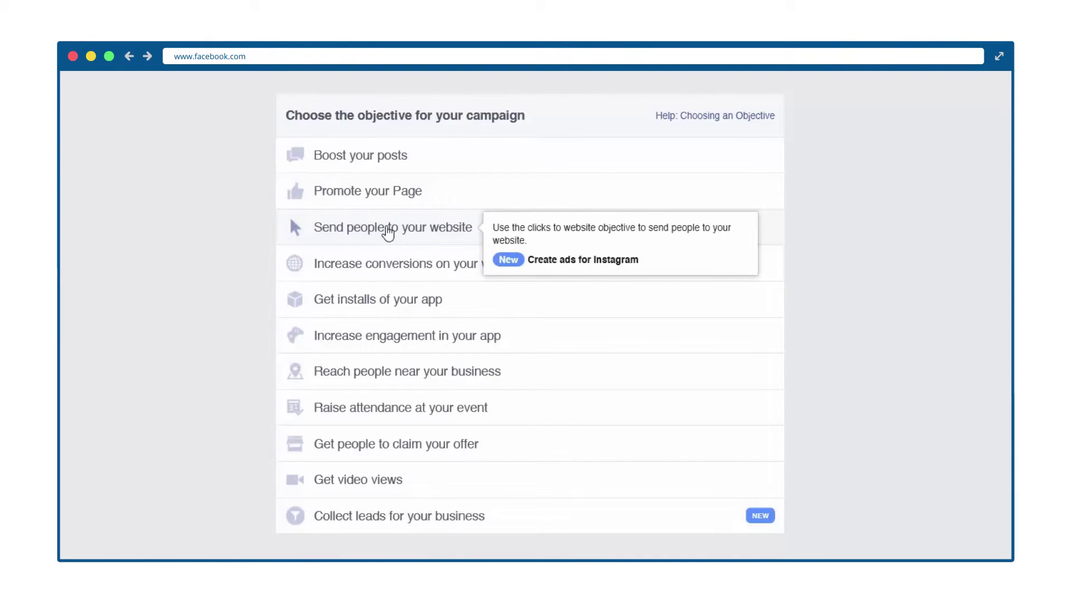
mouse_move(383, 265)
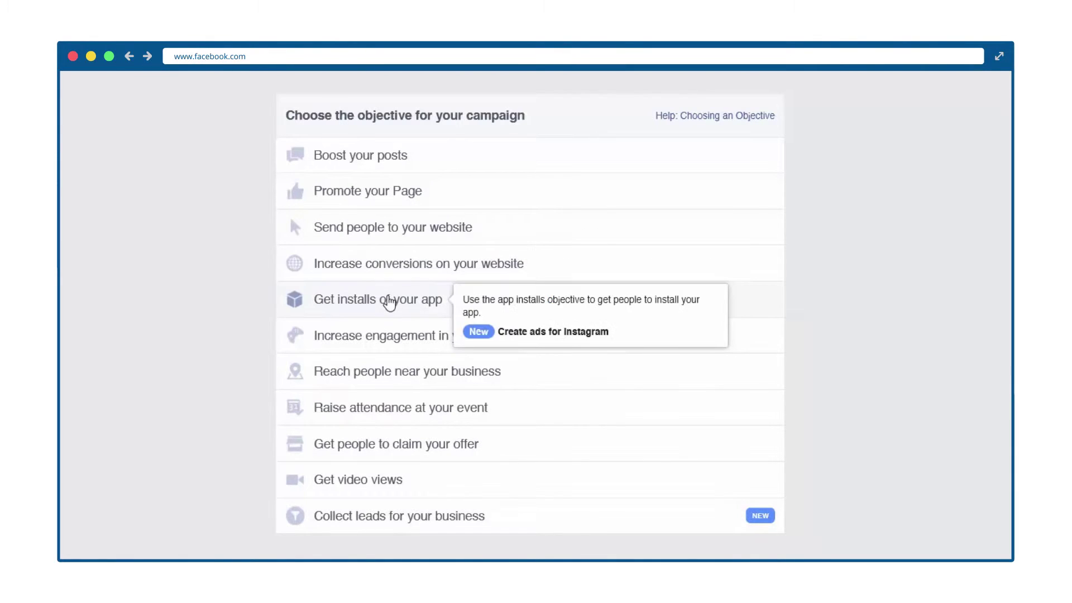
mouse_move(401, 341)
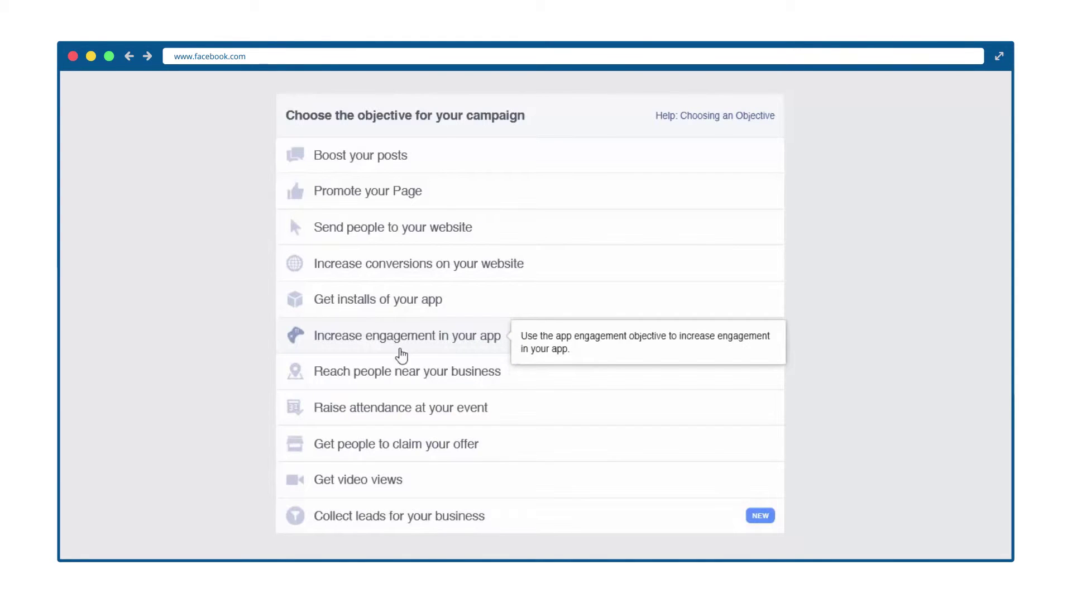
mouse_move(403, 371)
mouse_move(405, 413)
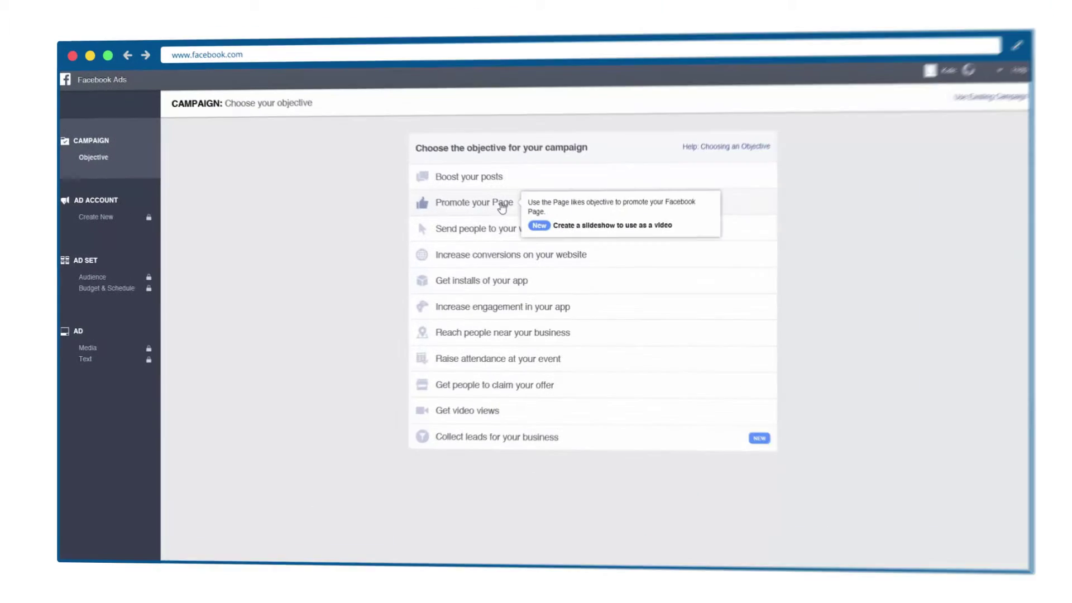
Step: Choose the Page Likes objective for Kate's Flower Shop, create the US-dollar ad account, and continue to audience
left_click(504, 210)
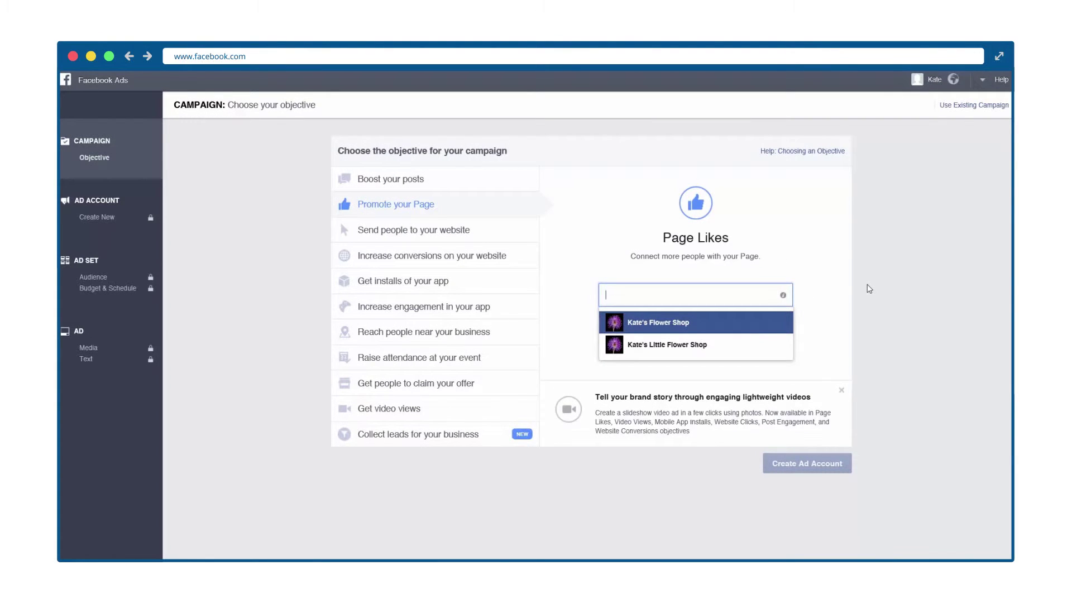
left_click(655, 324)
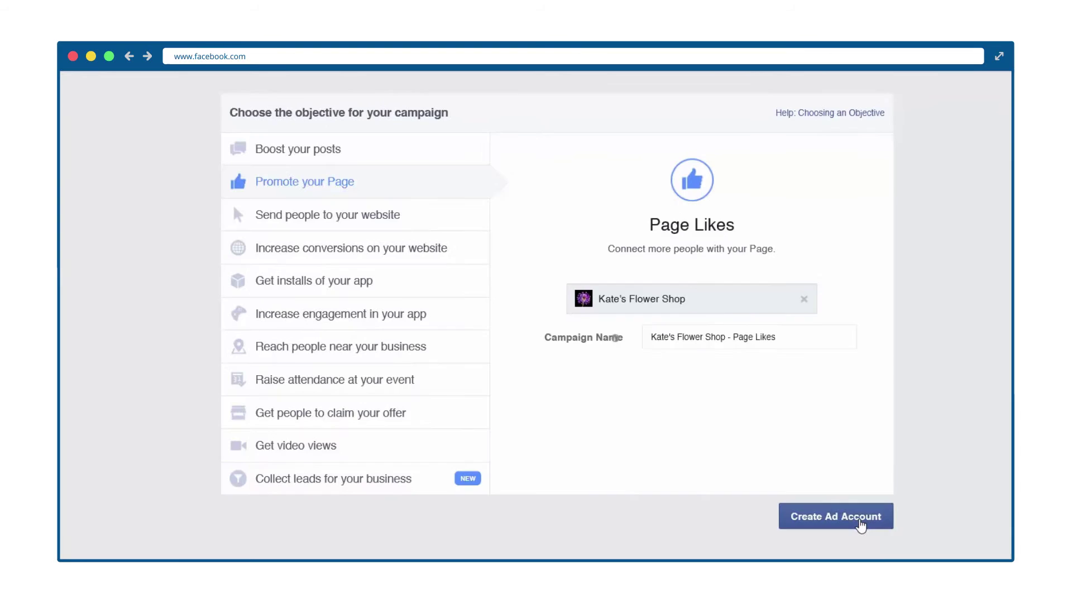
left_click(860, 524)
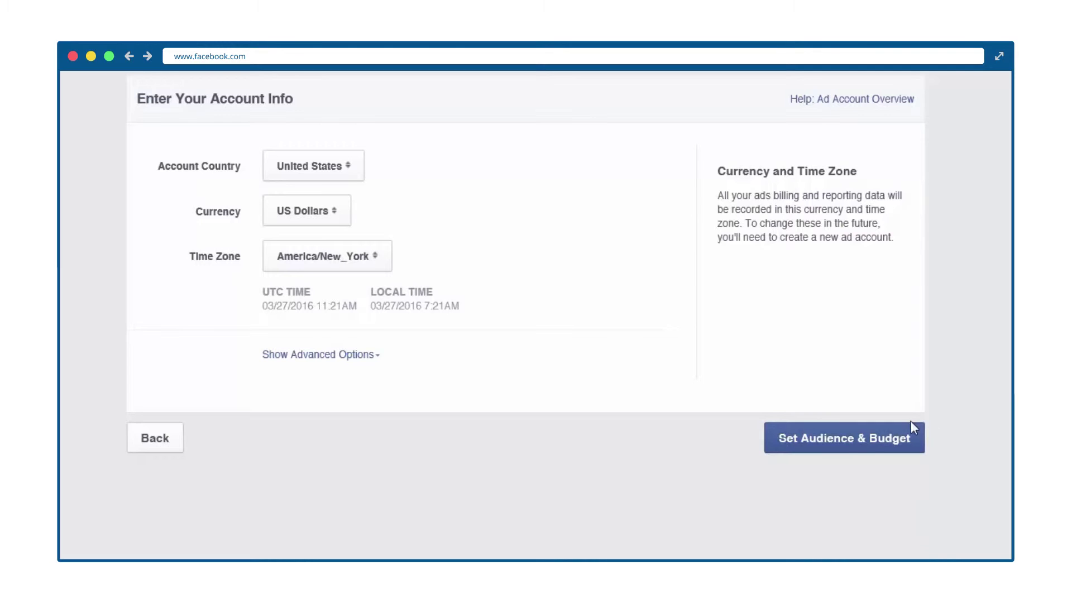
left_click(856, 446)
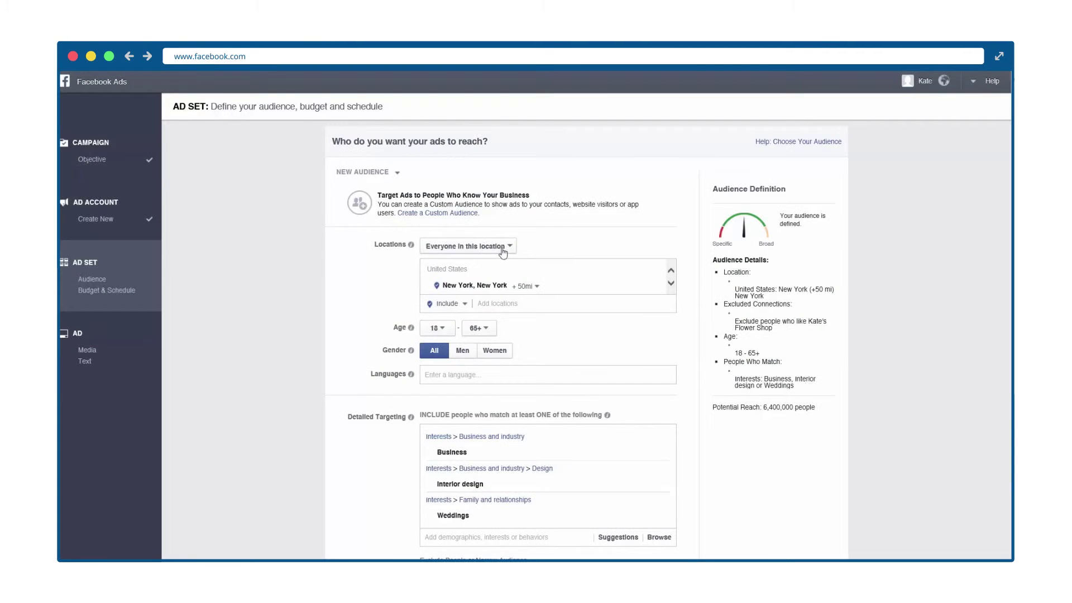
Step: Keep the location included and targeting everyone there, with ages 18 to 65+
left_click(508, 248)
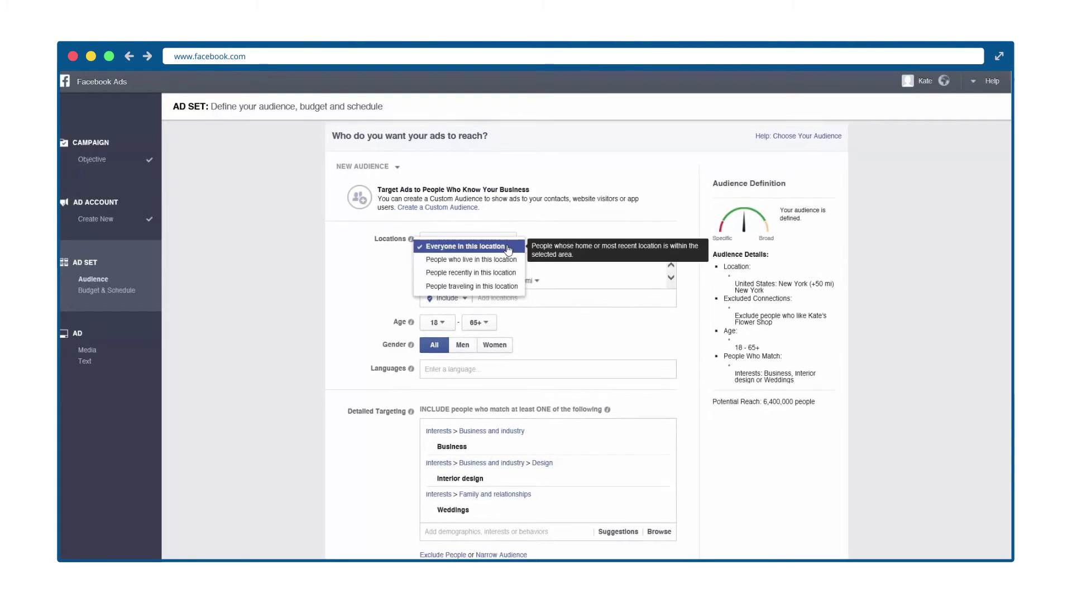
left_click(618, 178)
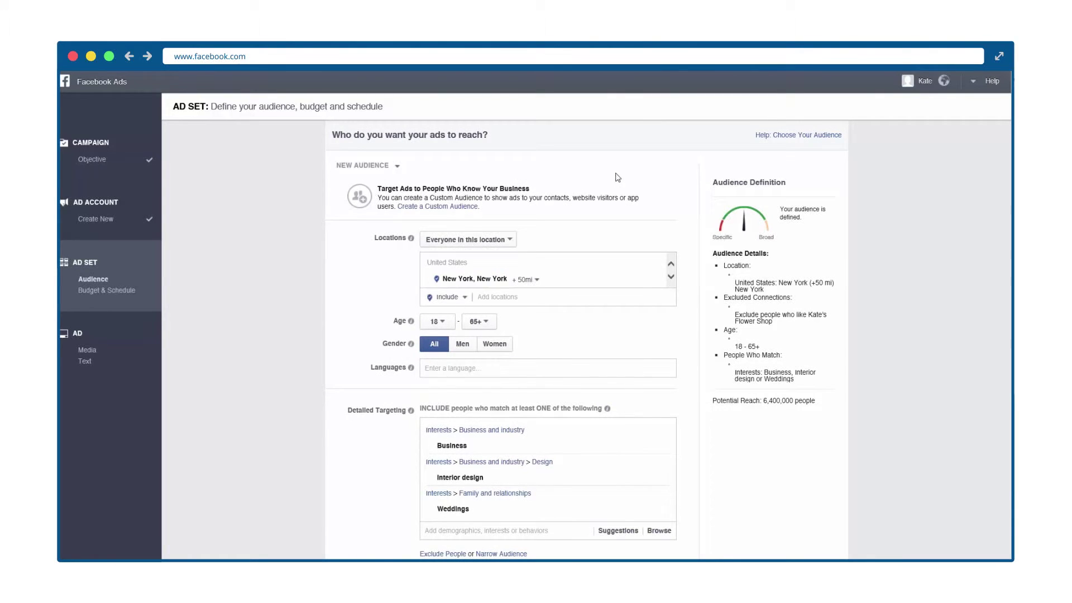
left_click(453, 298)
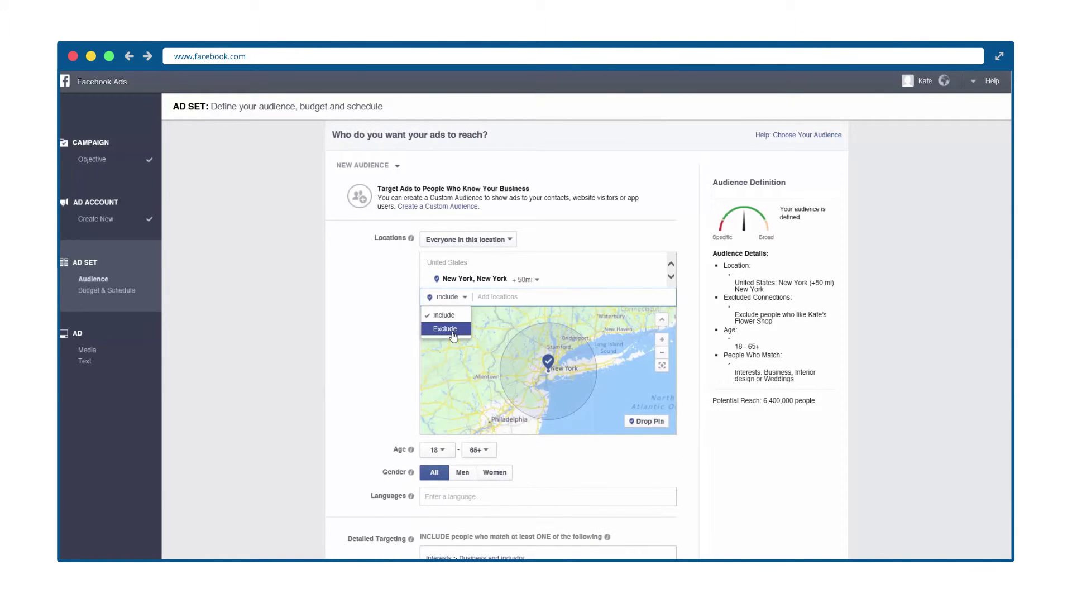
left_click(385, 308)
scroll(885, 297, "down", 3)
left_click(437, 309)
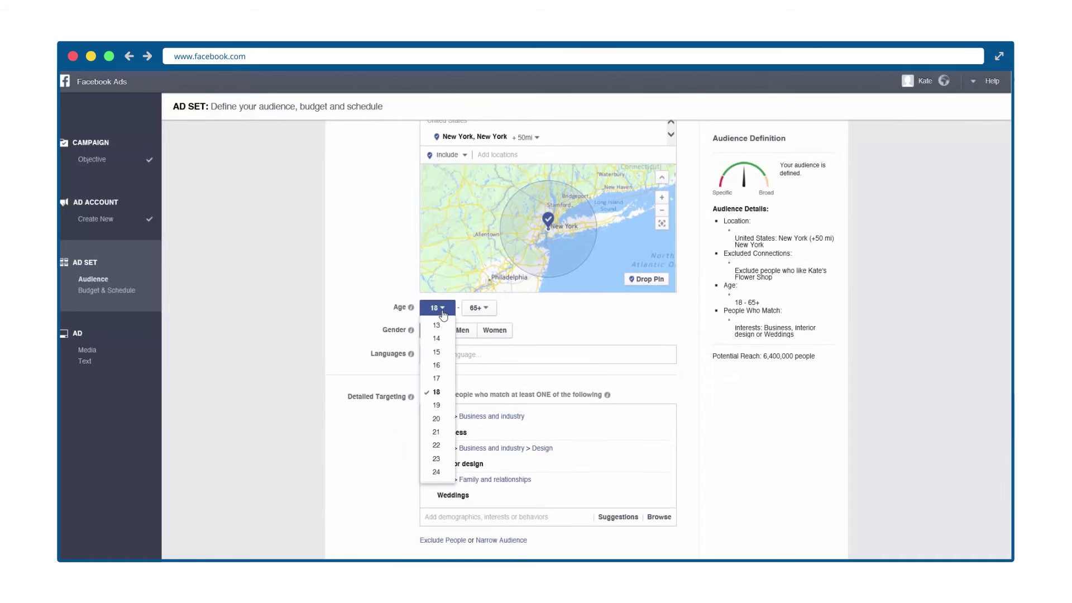
left_click(478, 308)
left_click(391, 302)
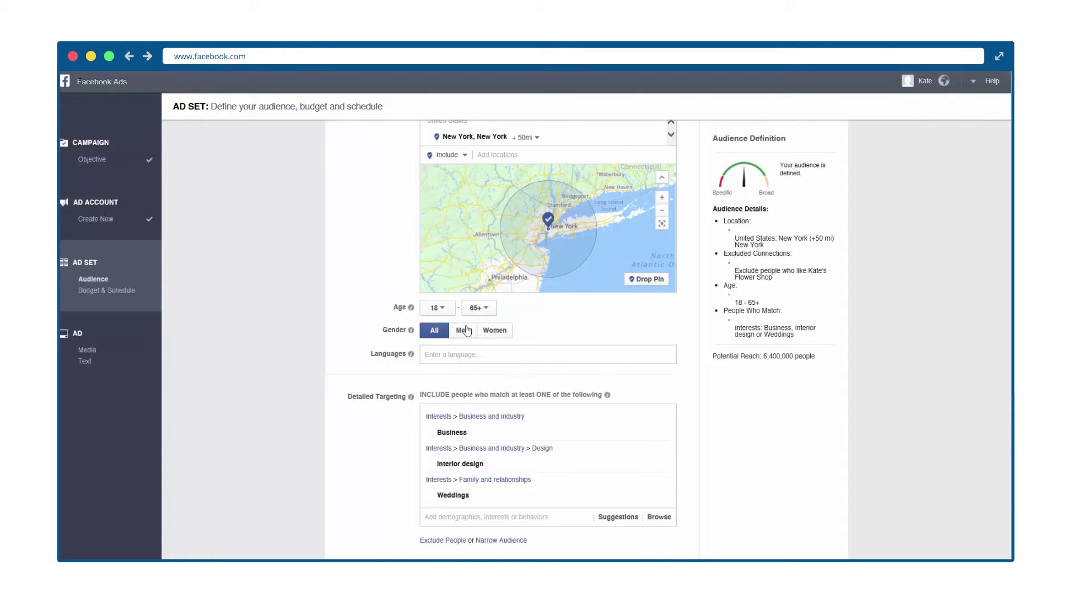
left_click(542, 352)
scroll(542, 352, "down", 4)
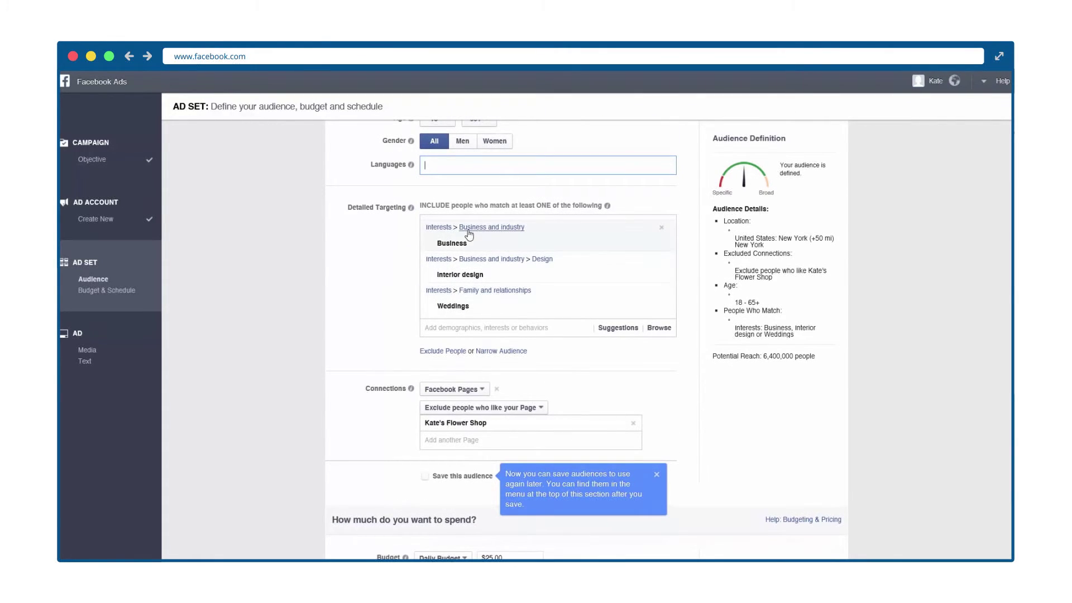
Step: Add Business, Interior design and Weddings interests, then expand the Shopping and fashion category
left_click(496, 331)
scroll(475, 385, "down", 1)
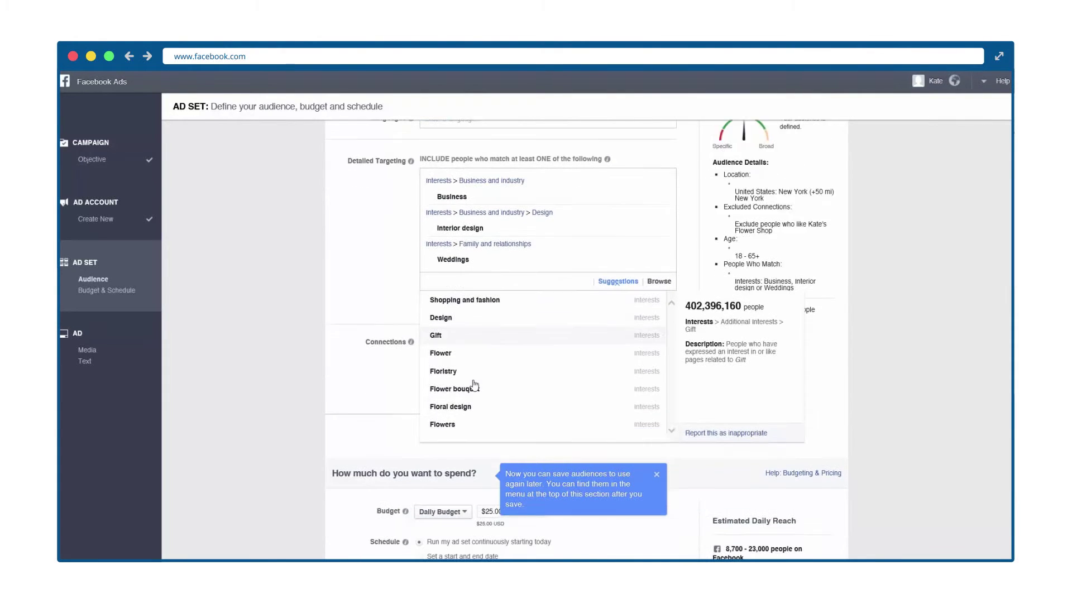
left_click(456, 427)
scroll(674, 368, "down", 2)
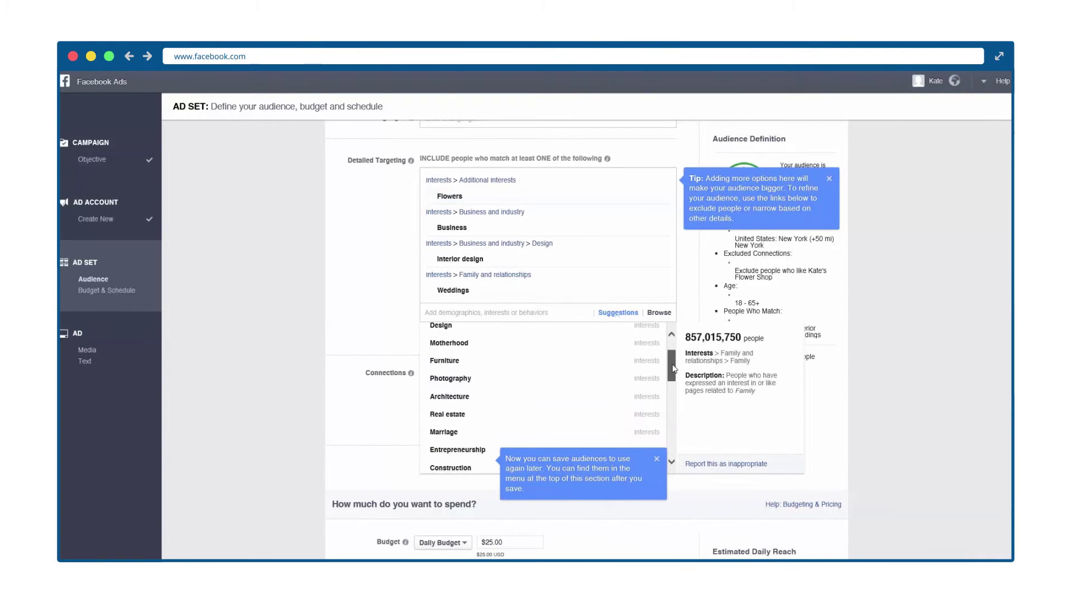
left_click_drag(674, 369, 664, 407)
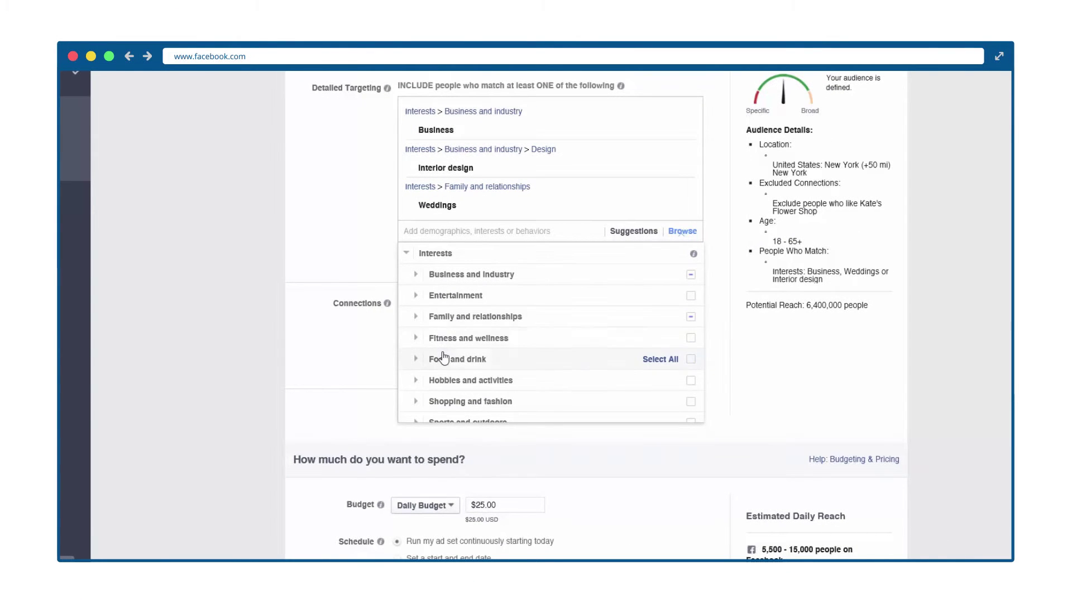
scroll(449, 400, "down", 1)
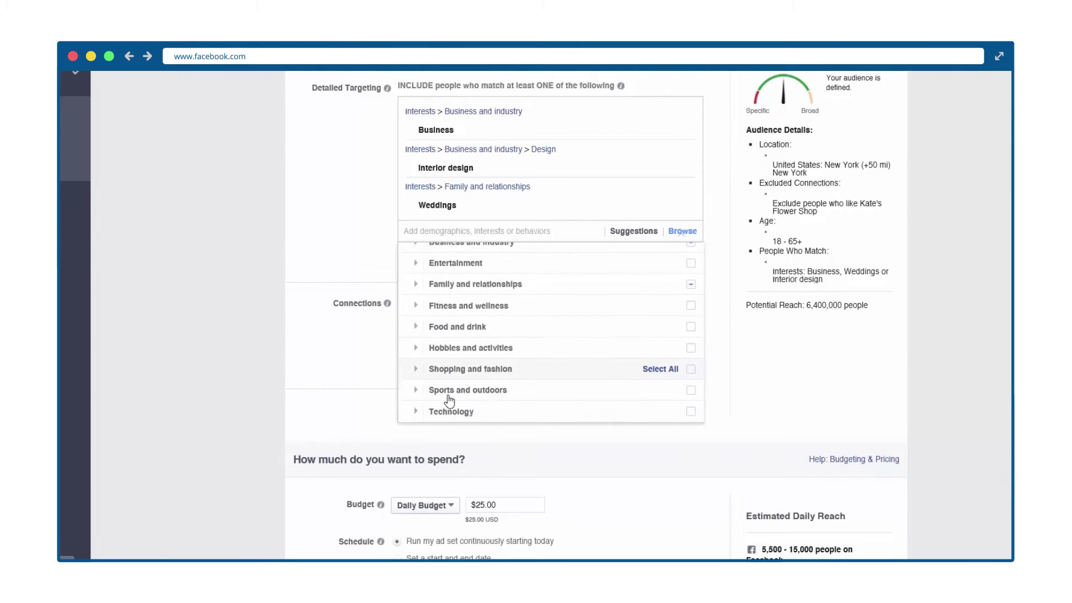
scroll(447, 400, "down", 3)
scroll(421, 383, "up", 2)
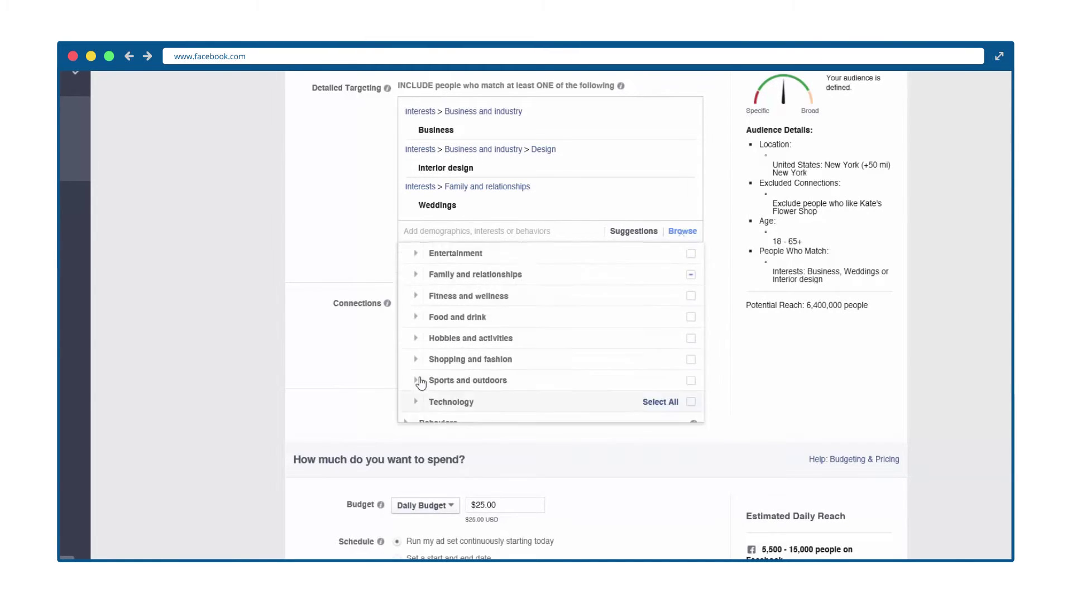
scroll(421, 383, "up", 2)
scroll(421, 378, "down", 1)
scroll(421, 379, "up", 1)
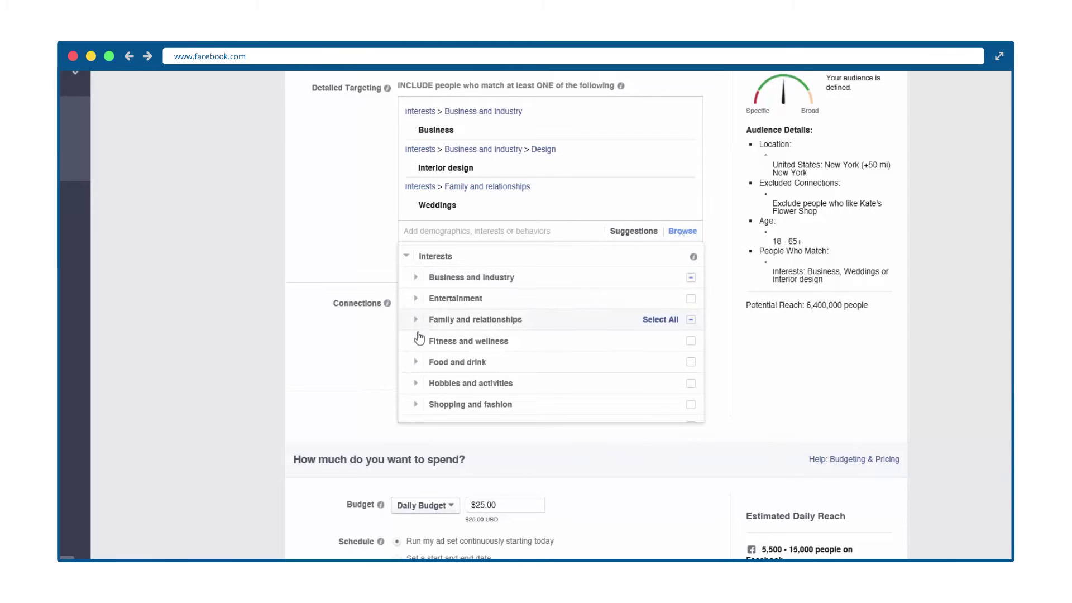
left_click(417, 405)
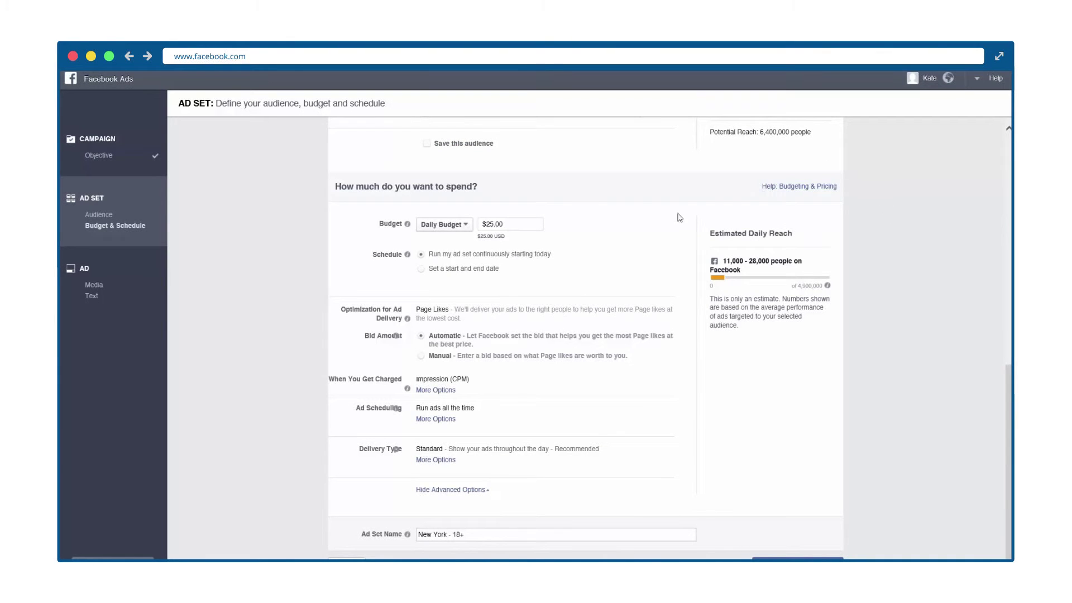
Step: Switch to a $500.00 lifetime budget ending April 30, 2016
left_click(428, 227)
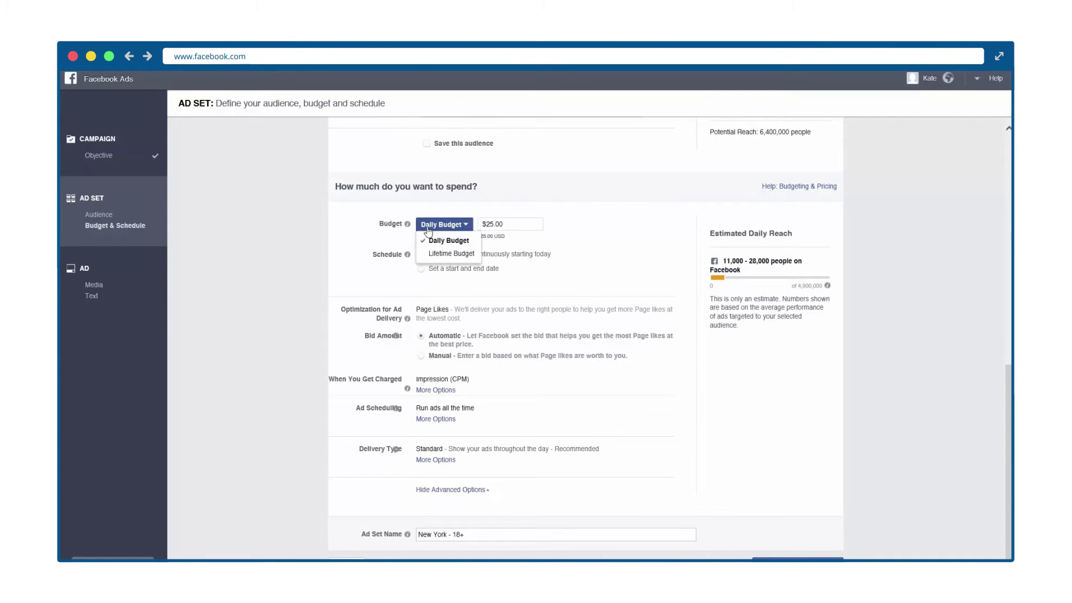
left_click(440, 254)
left_click(509, 263)
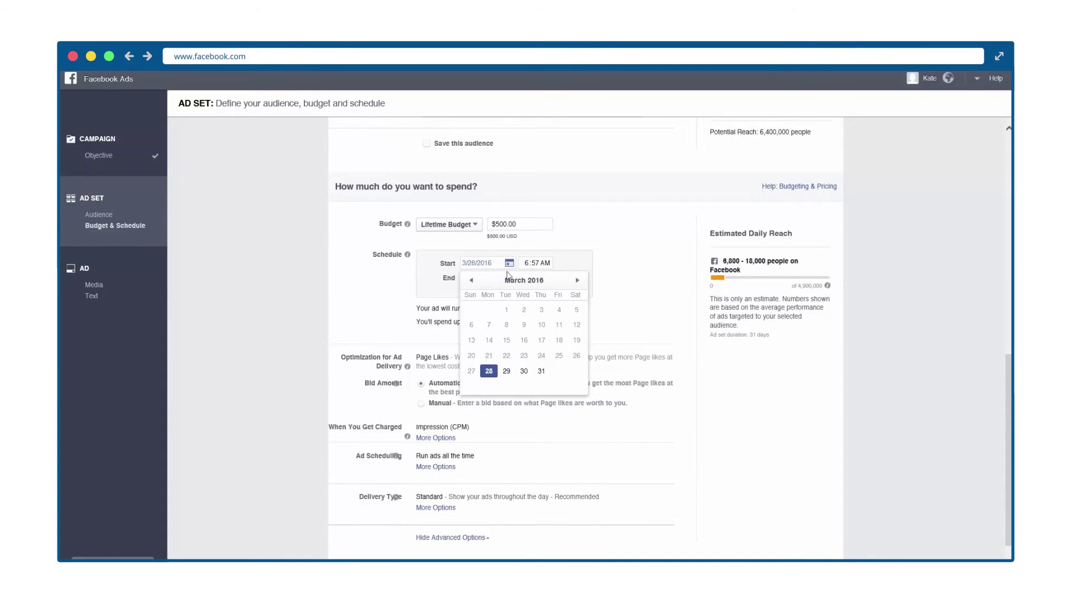
left_click(509, 263)
left_click(509, 278)
left_click(575, 387)
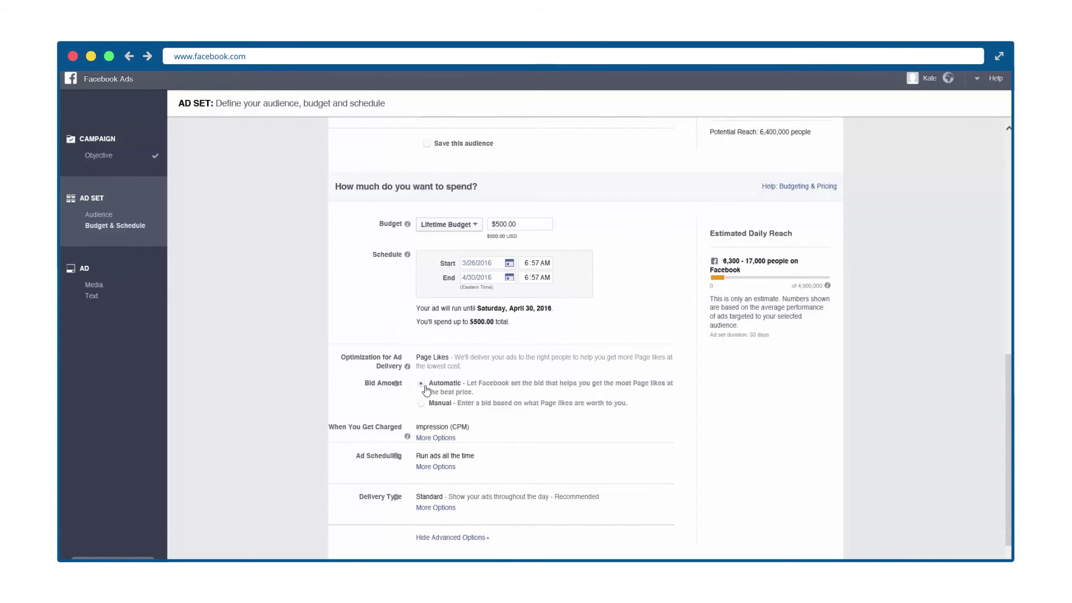
Step: Keep automatic bidding and charging per impression (CPM)
left_click(421, 404)
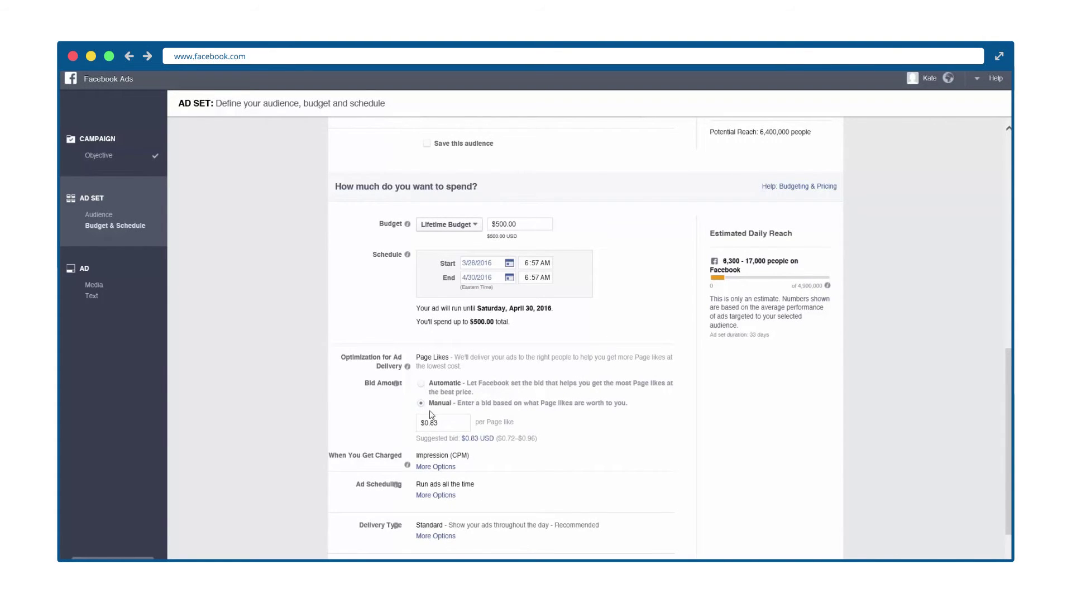
left_click(421, 385)
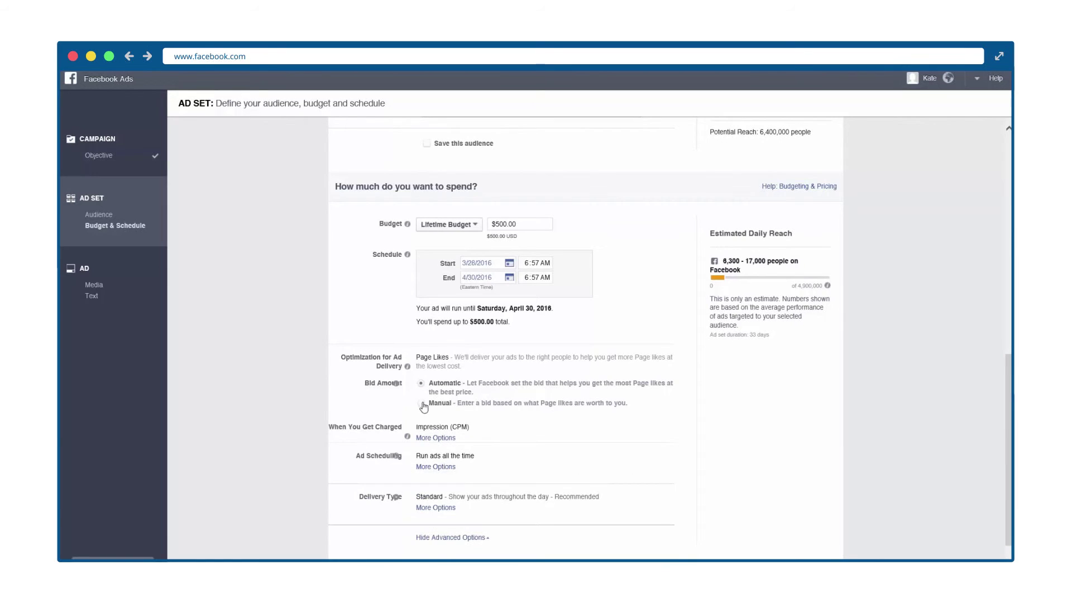
left_click(437, 439)
left_click(438, 439)
left_click(435, 439)
left_click(420, 427)
Step: Run the ads on a schedule covering Monday's earliest hours
left_click(445, 472)
left_click(444, 474)
scroll(443, 476, "down", 2)
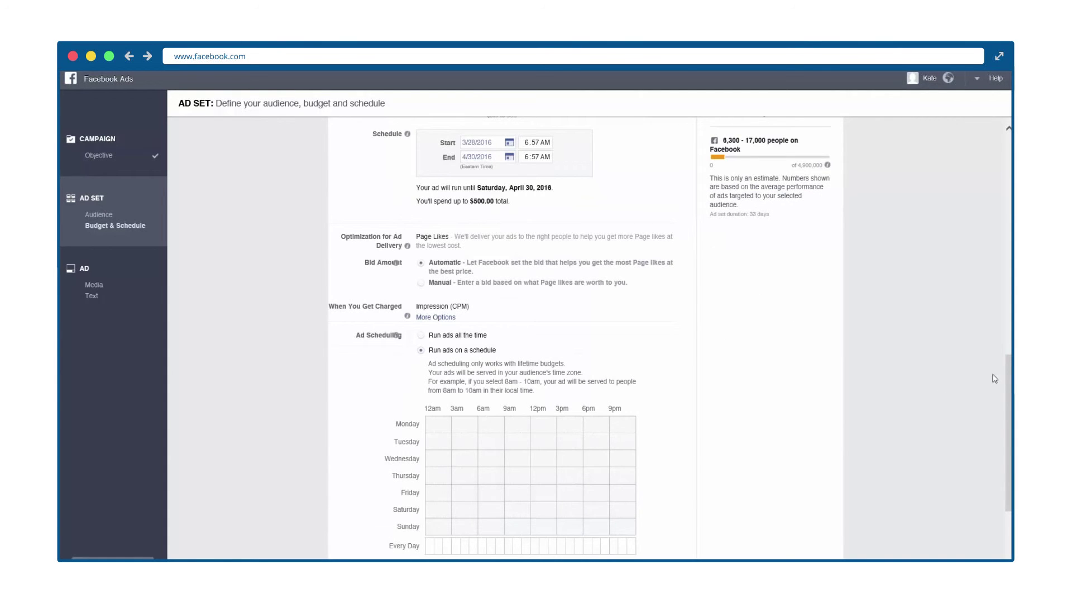
scroll(1009, 397, "down", 3)
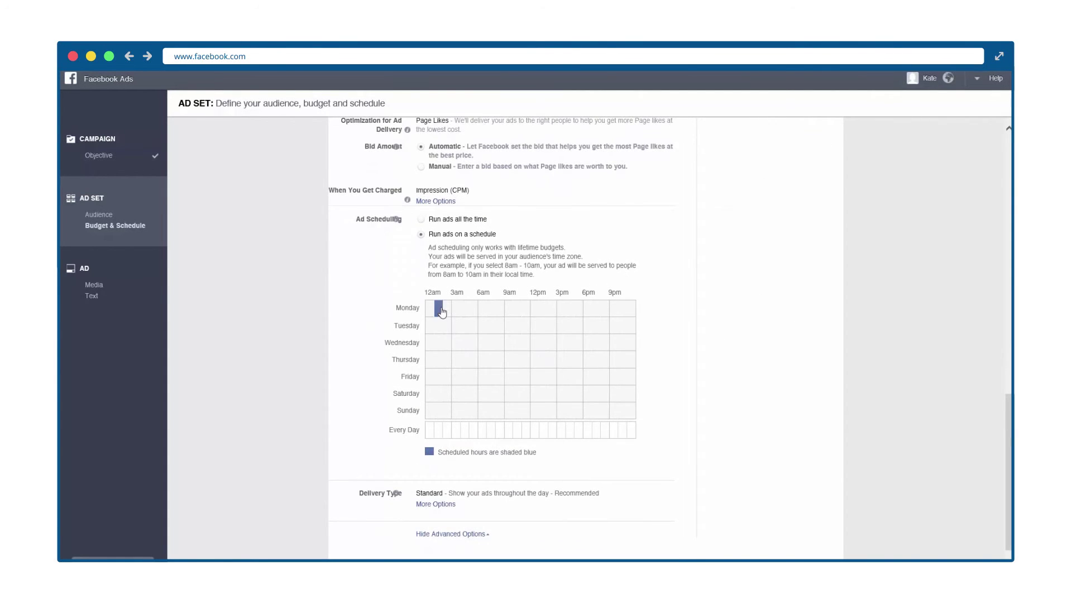
left_click_drag(441, 312, 472, 312)
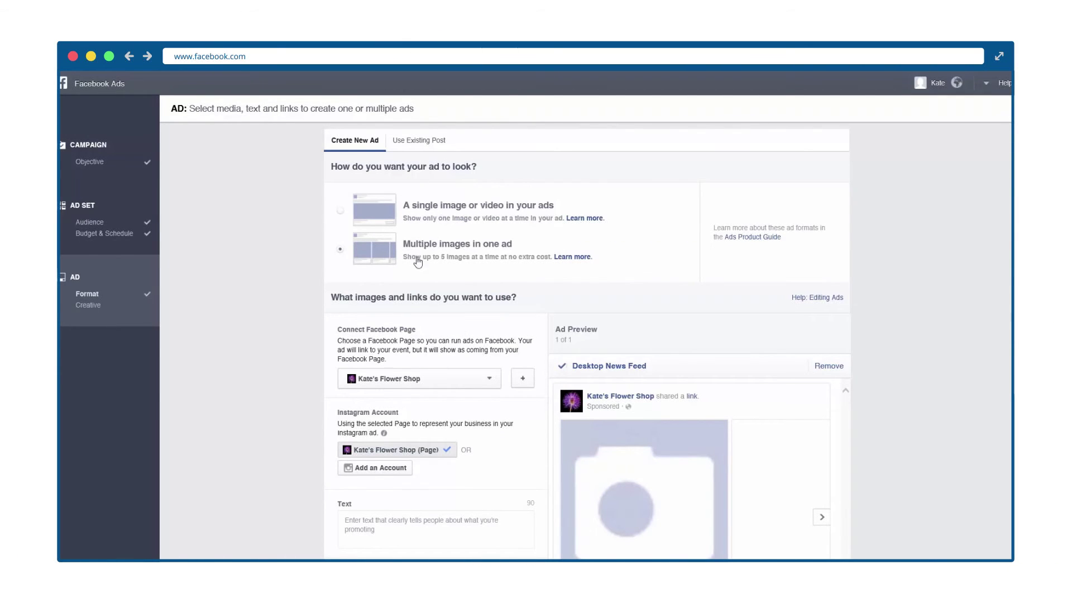
Step: Make a single-image ad using three photos from the image library
left_click(340, 211)
left_click(409, 363)
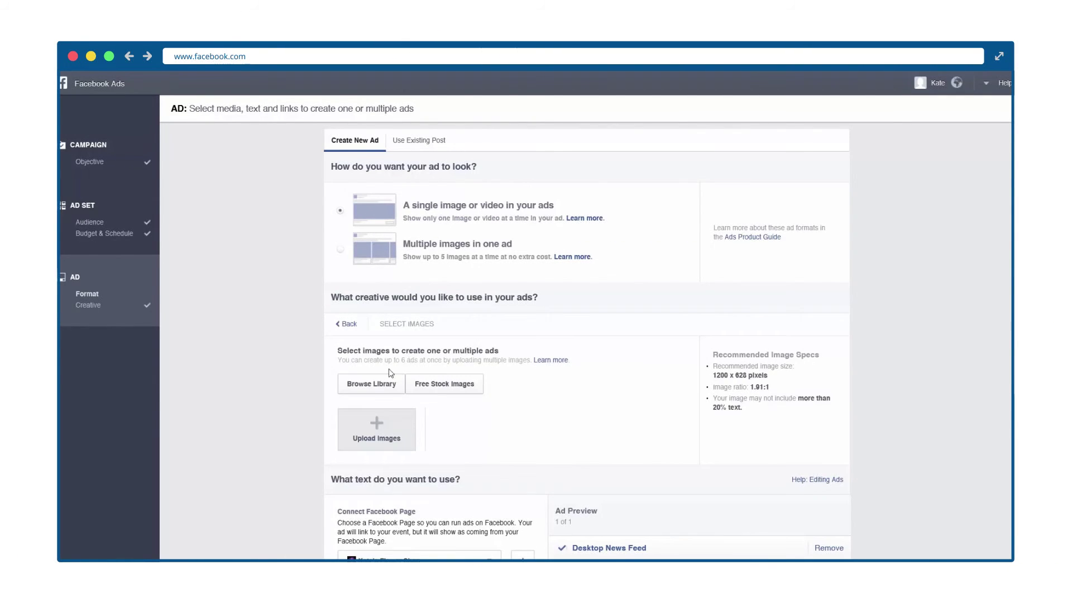
left_click(367, 386)
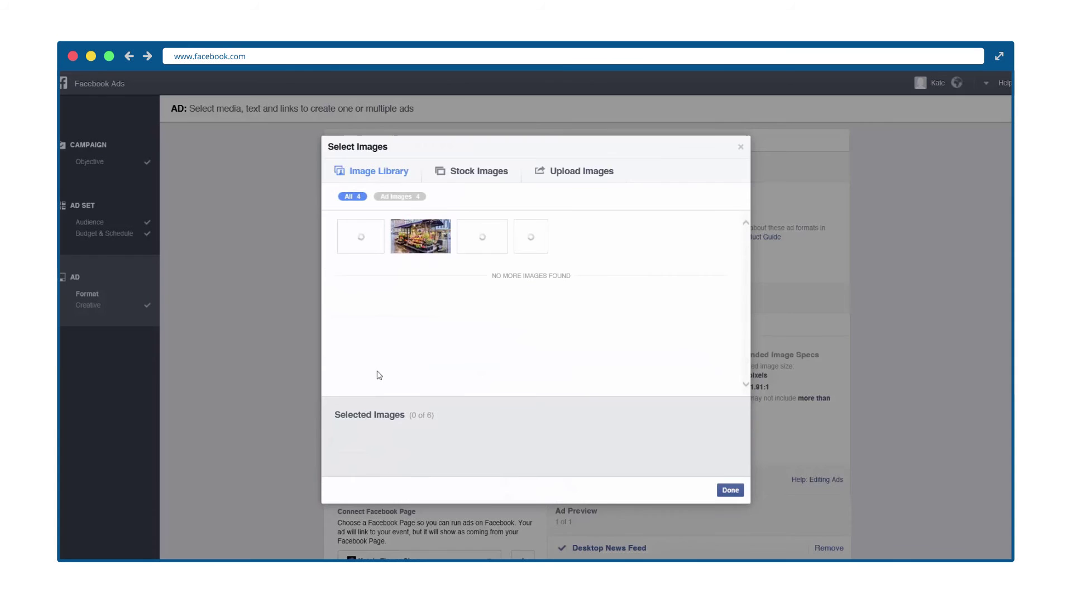
left_click(411, 236)
left_click(467, 235)
left_click(511, 234)
left_click(731, 490)
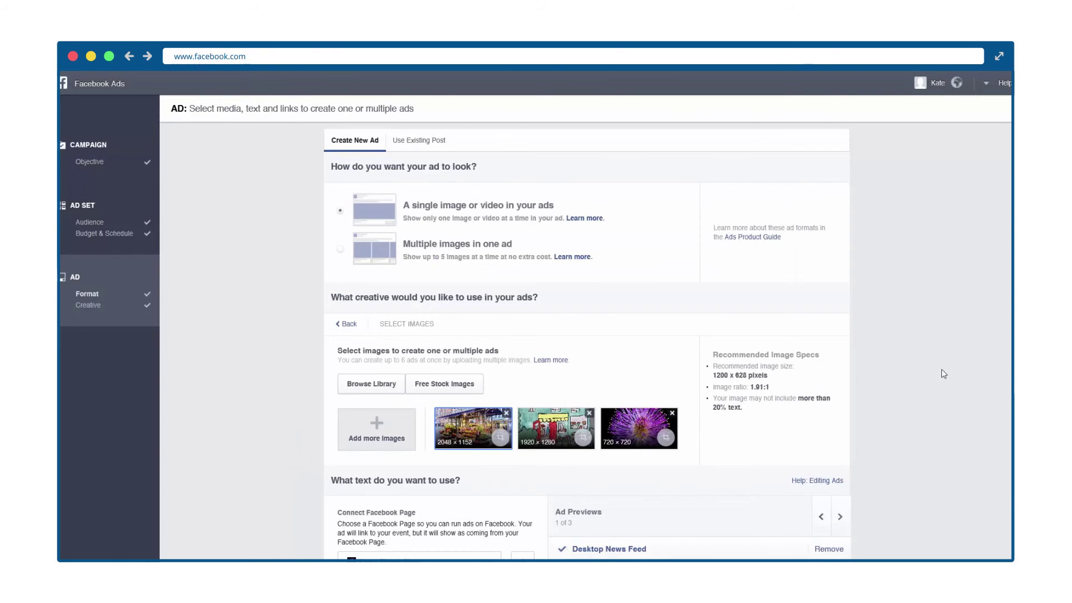
scroll(469, 355, "down", 6)
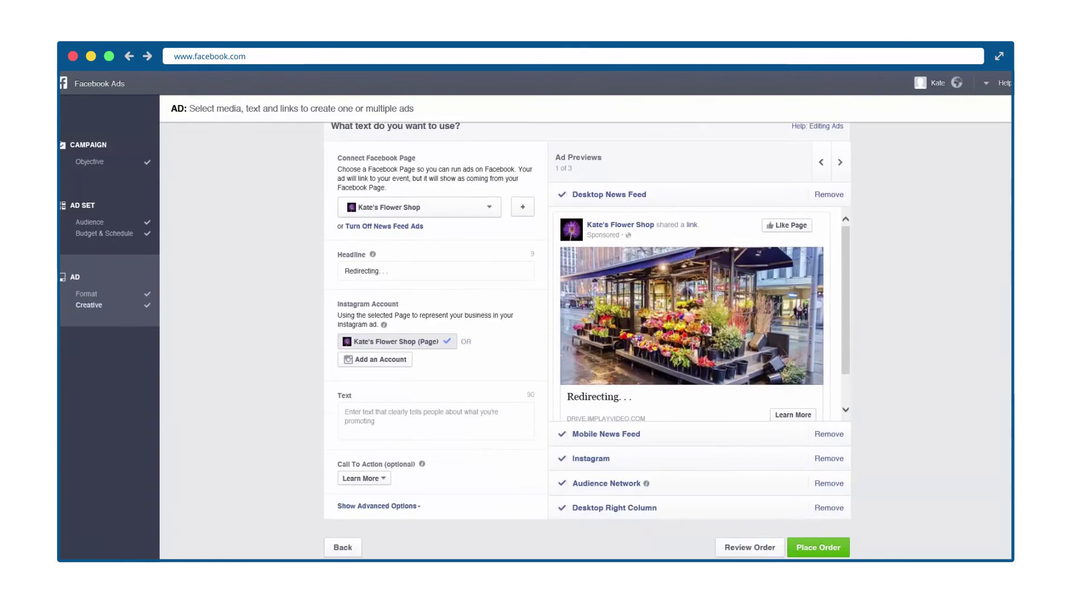
Step: Headline the ad 'Kates Flower Shop' and set its call to action to Contact Us
left_click(405, 264)
key("ctrl+a")
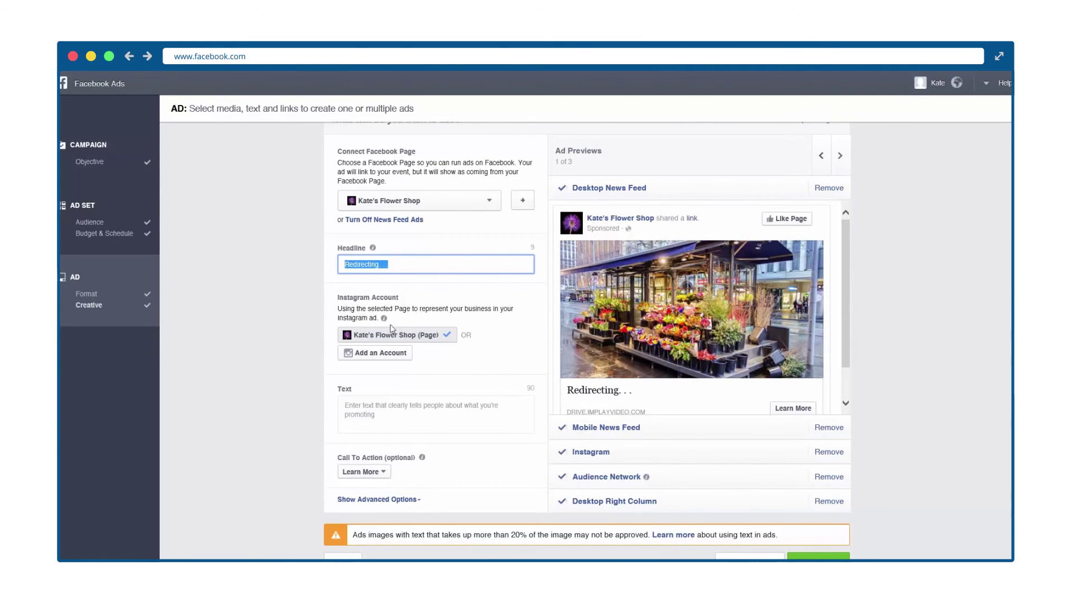
type("Kates Flower Sop")
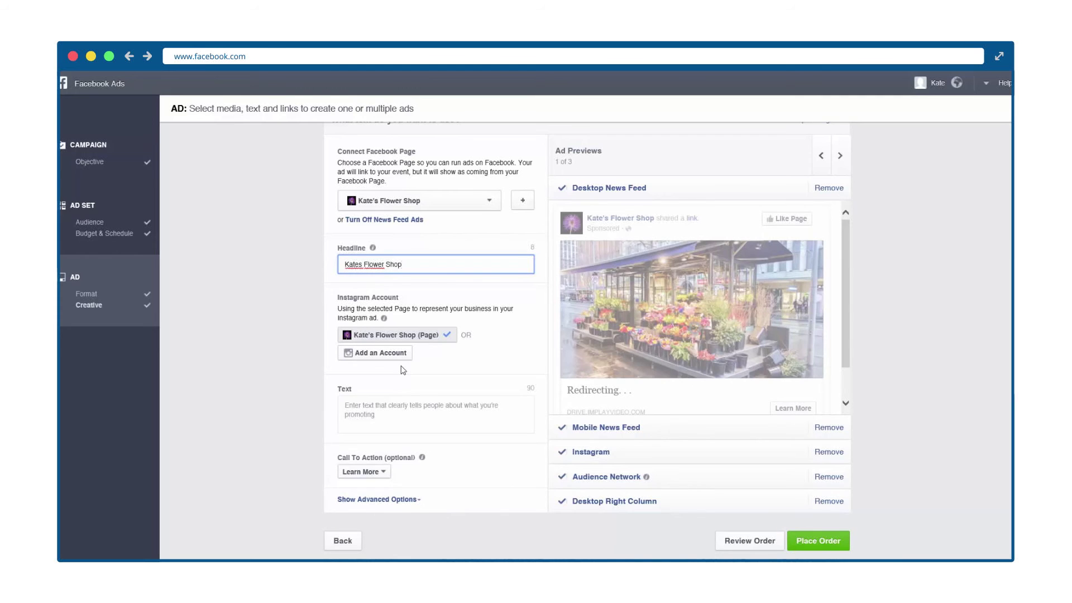
left_click(436, 410)
left_click(282, 394)
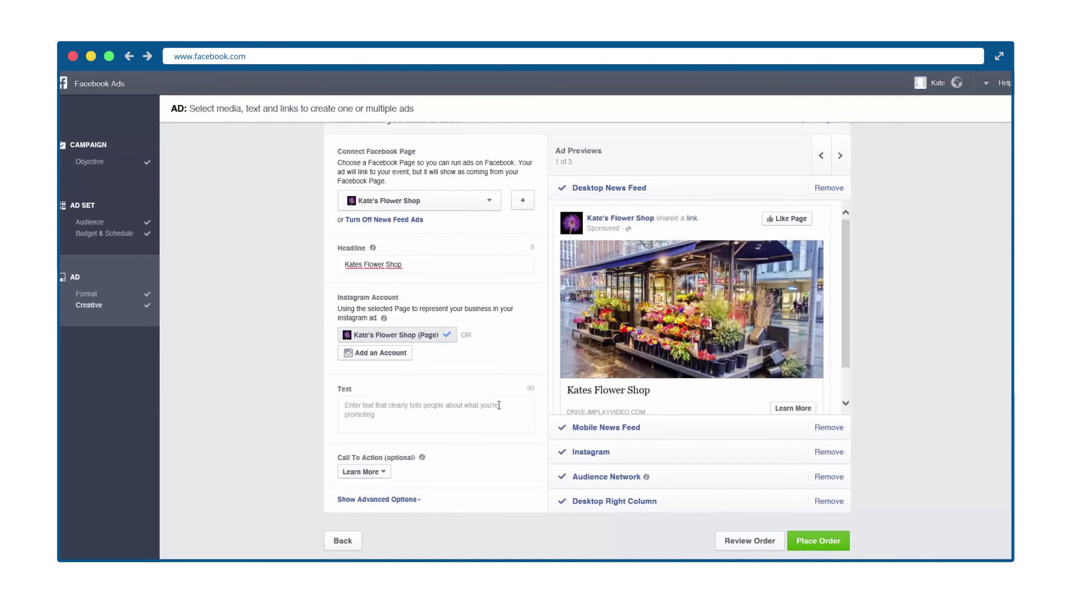
left_click(376, 471)
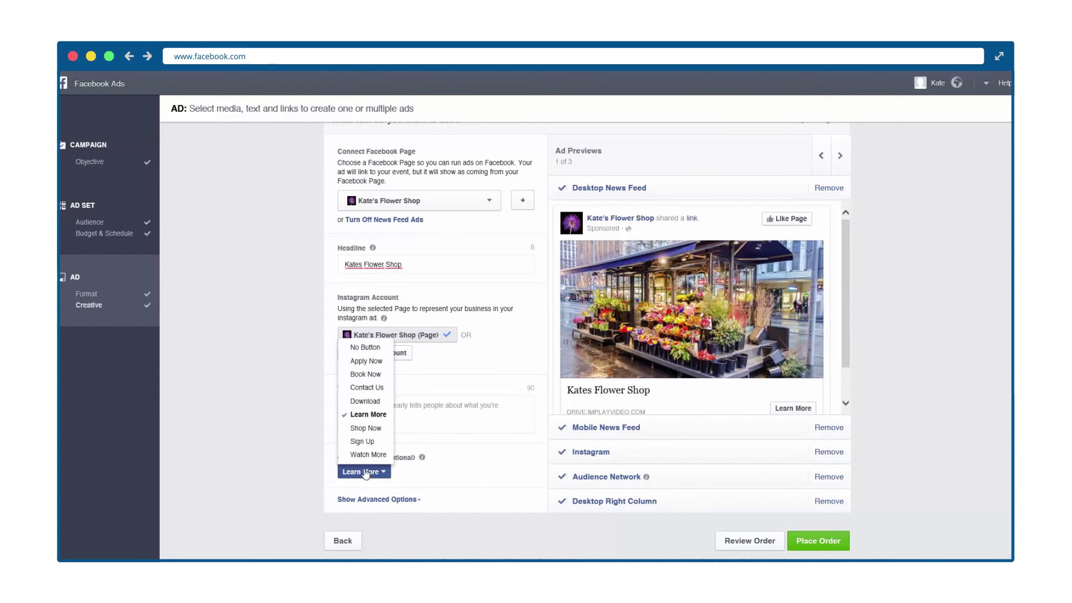
left_click(377, 389)
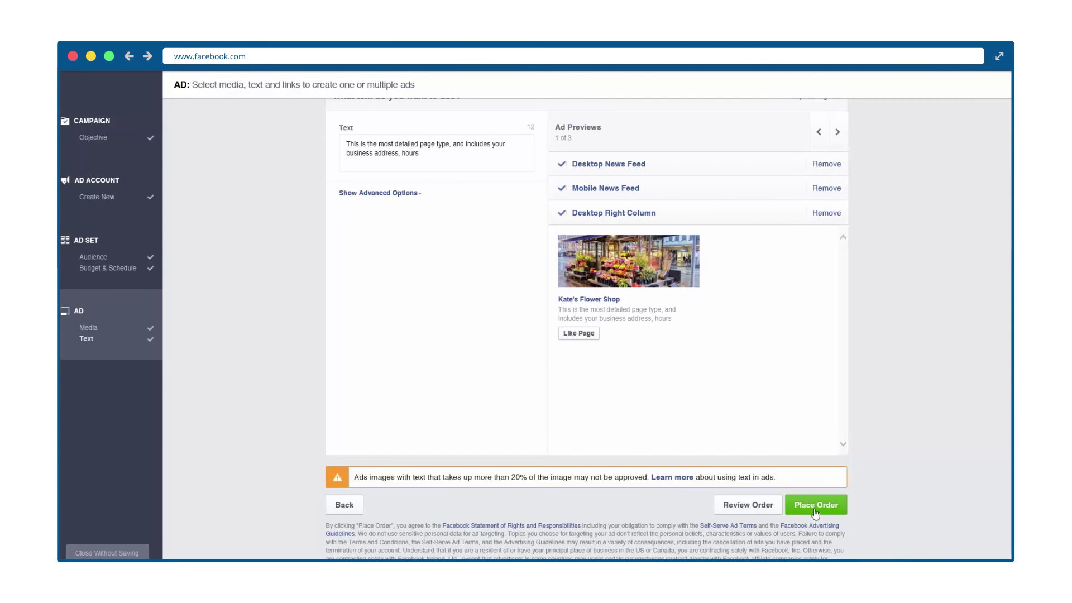
Step: Place the order and pay with PayPal for the United States
left_click(815, 511)
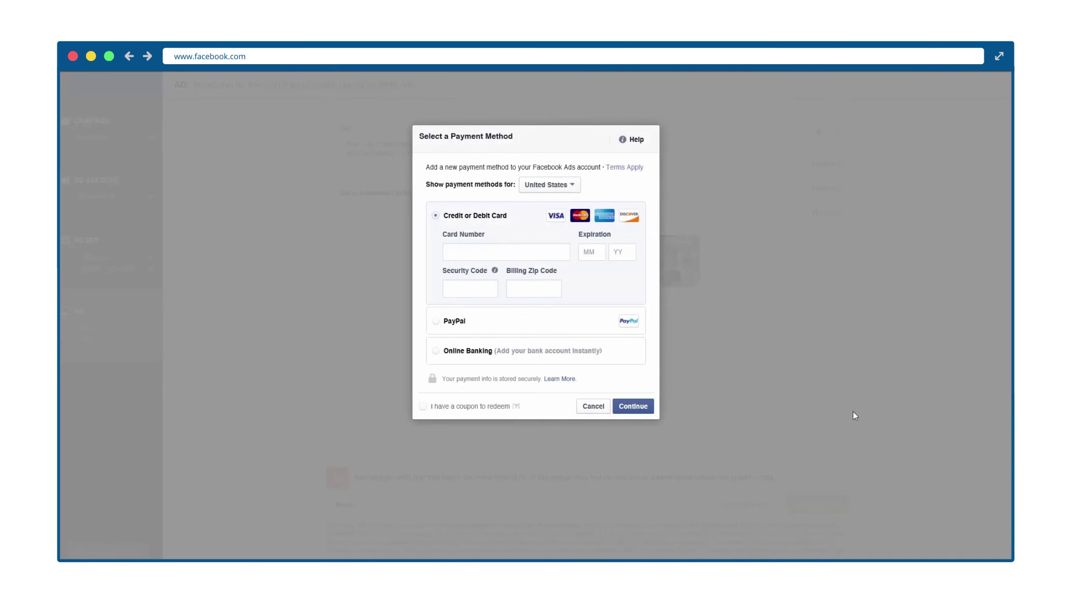
left_click(578, 191)
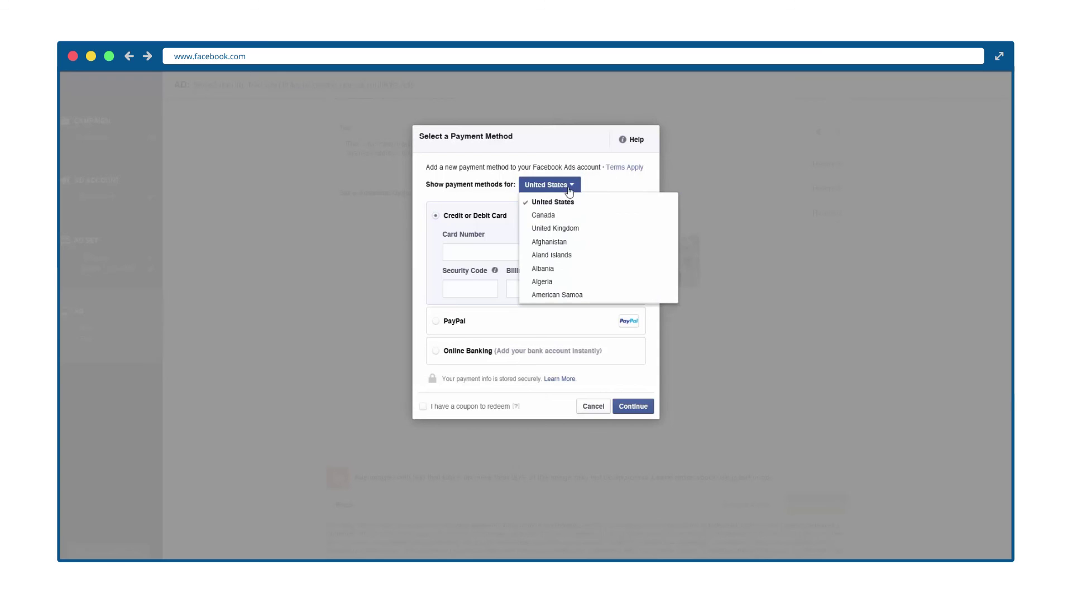
left_click(588, 136)
left_click(470, 322)
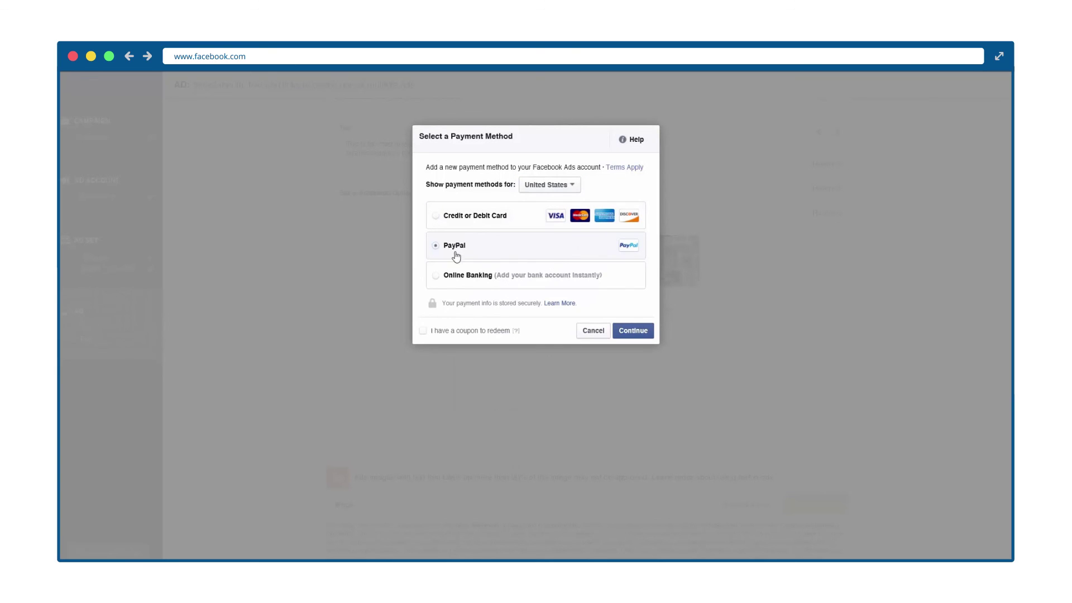
left_click(634, 333)
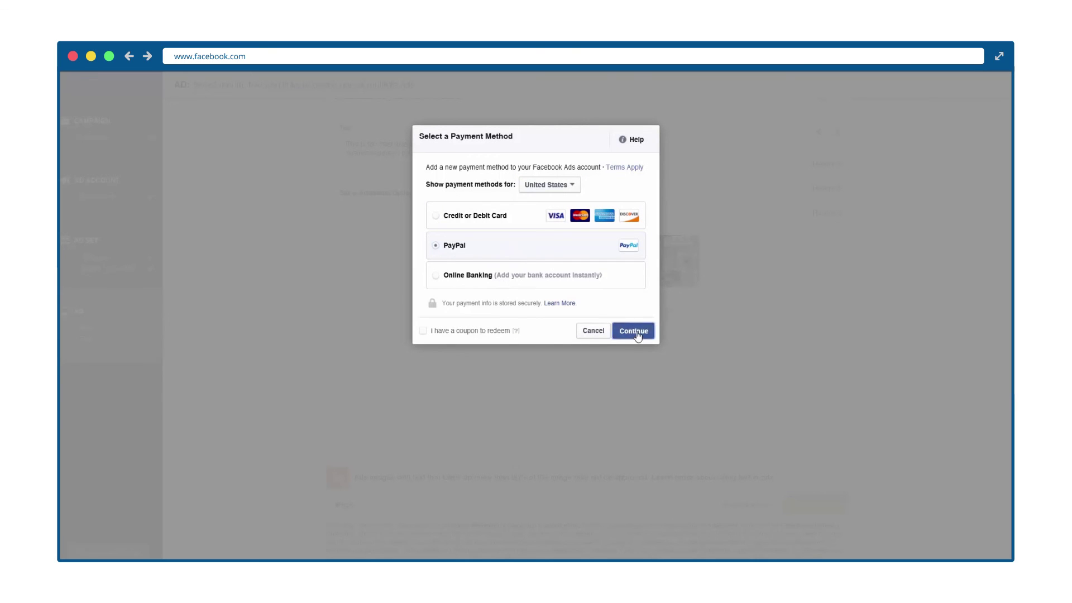